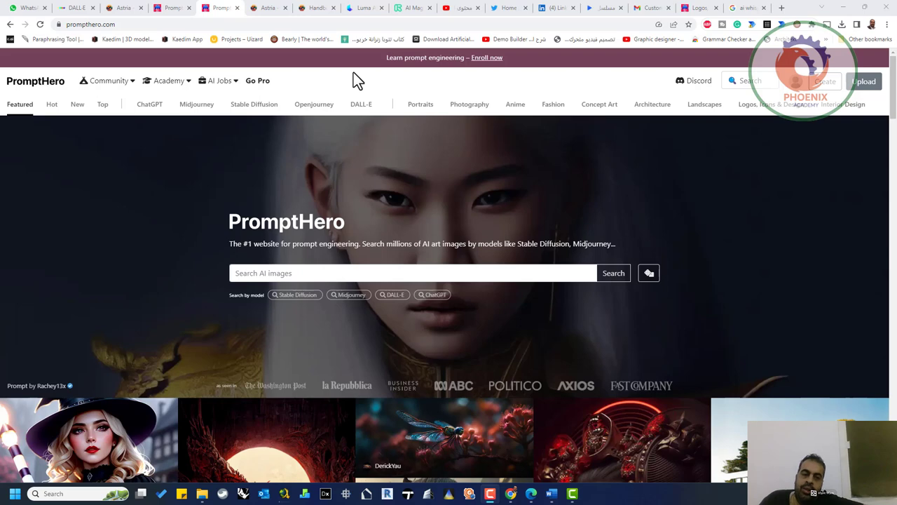
- Open Prompt Engineering Jobs and Artificial Intelligence Jobs in new tabs, then view the prompt engineering listings
{"action": "left_click", "coordinate": [219, 80]}
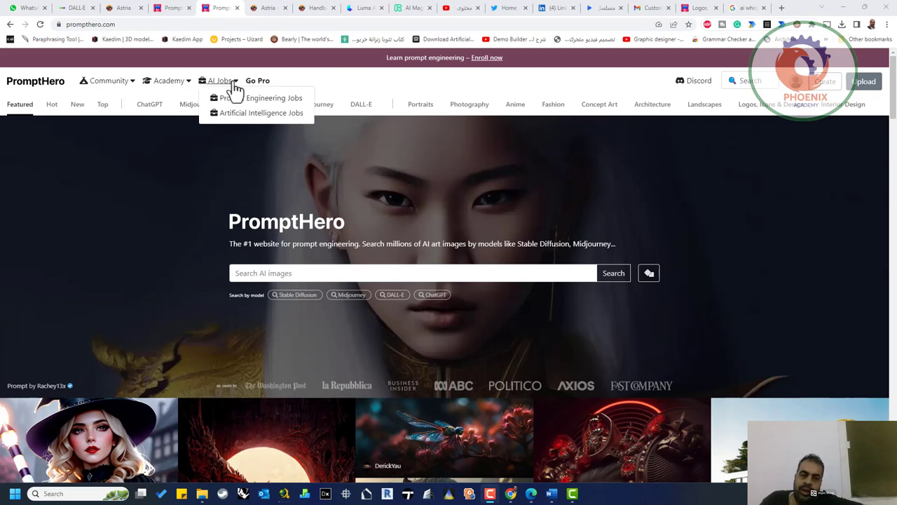
{"action": "middle_click", "coordinate": [237, 100]}
{"action": "right_click", "coordinate": [238, 99]}
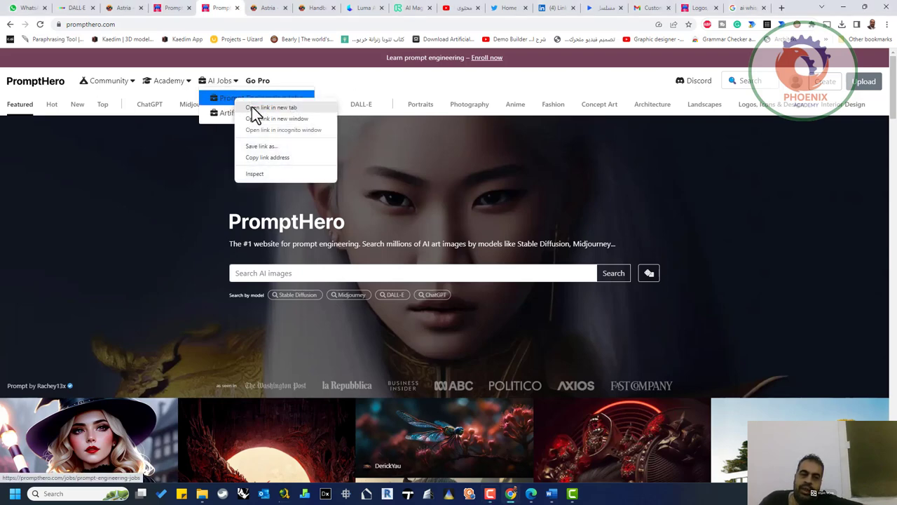
{"action": "key", "text": "Escape"}
{"action": "right_click", "coordinate": [247, 120]}
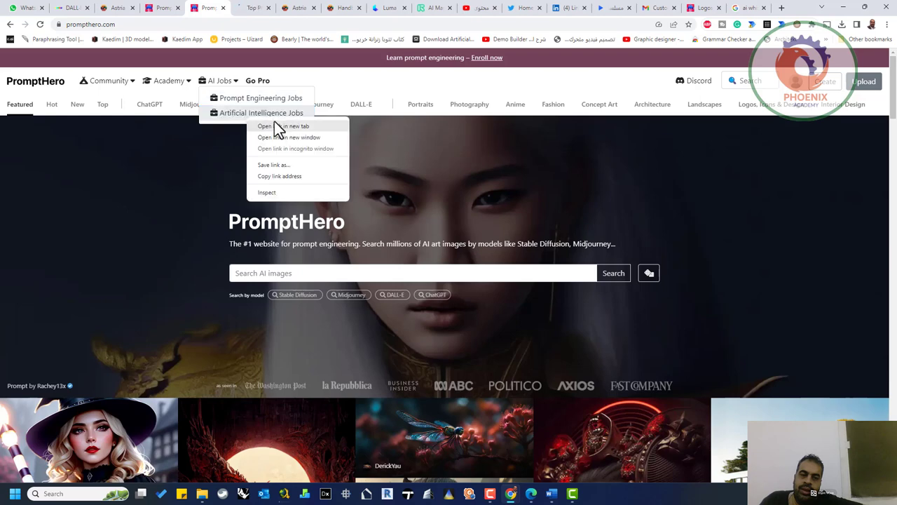
{"action": "left_click", "coordinate": [274, 122]}
{"action": "left_click", "coordinate": [231, 82]}
{"action": "left_click", "coordinate": [235, 8]}
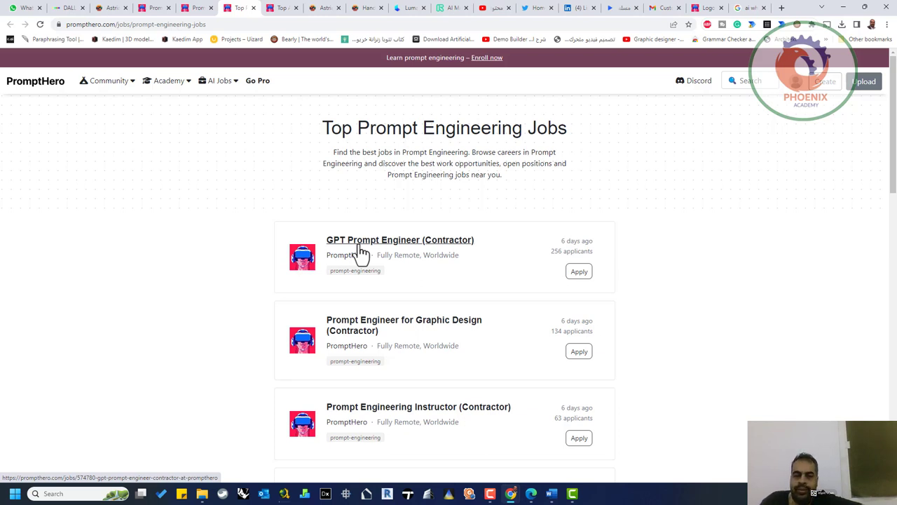
{"action": "left_click", "coordinate": [361, 251]}
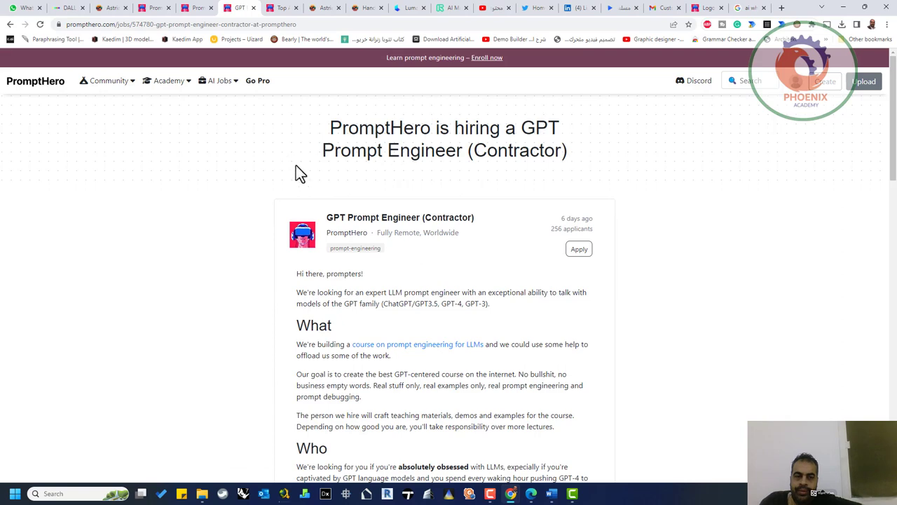
{"action": "scroll", "coordinate": [571, 302], "scroll_direction": "down", "scroll_amount": 3}
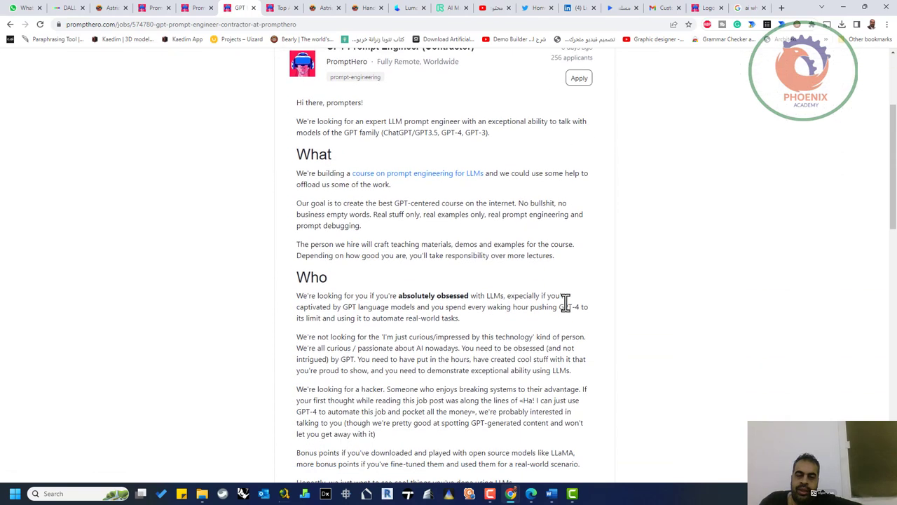
{"action": "scroll", "coordinate": [557, 301], "scroll_direction": "down", "scroll_amount": 5}
{"action": "scroll", "coordinate": [468, 281], "scroll_direction": "down", "scroll_amount": 3}
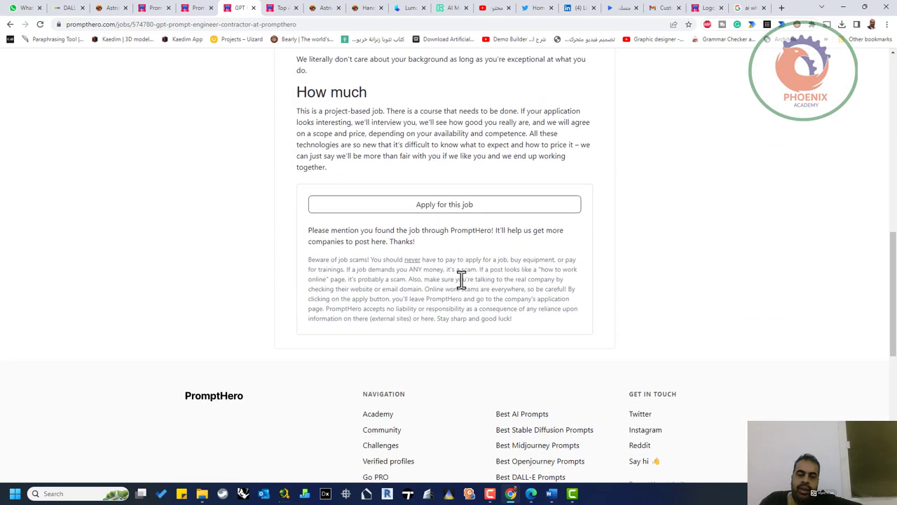
{"action": "scroll", "coordinate": [441, 270], "scroll_direction": "down", "scroll_amount": 1}
{"action": "scroll", "coordinate": [461, 178], "scroll_direction": "up", "scroll_amount": 4}
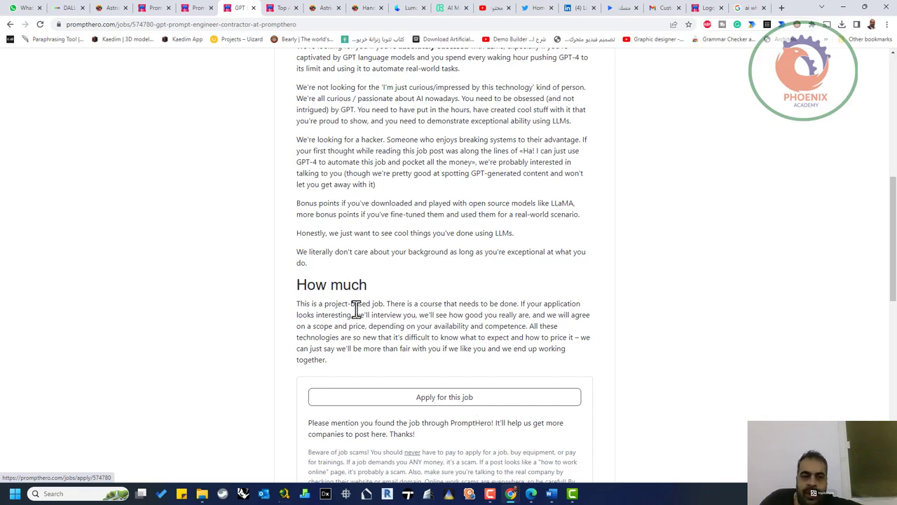
{"action": "scroll", "coordinate": [284, 242], "scroll_direction": "up", "scroll_amount": 2}
{"action": "scroll", "coordinate": [320, 226], "scroll_direction": "up", "scroll_amount": 4}
{"action": "scroll", "coordinate": [321, 226], "scroll_direction": "up", "scroll_amount": 1}
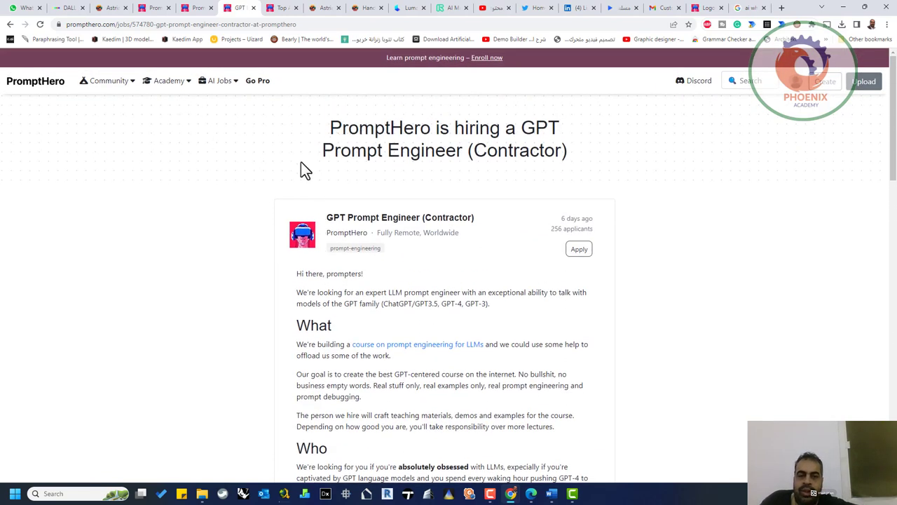
- Scroll through the prompt engineering jobs, then move to the Top Artificial Intelligence Jobs tab
{"action": "left_click", "coordinate": [10, 26]}
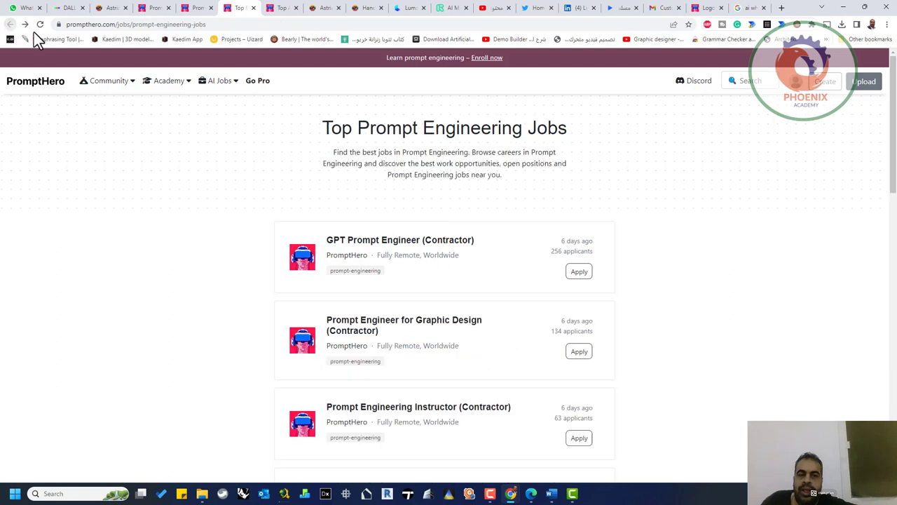
{"action": "scroll", "coordinate": [528, 253], "scroll_direction": "down", "scroll_amount": 3}
{"action": "scroll", "coordinate": [528, 256], "scroll_direction": "down", "scroll_amount": 1}
{"action": "scroll", "coordinate": [488, 243], "scroll_direction": "down", "scroll_amount": 2}
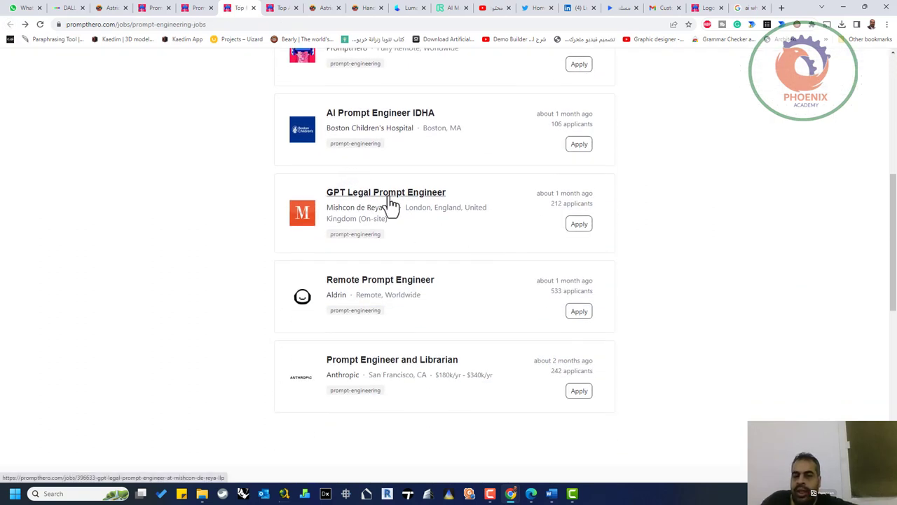
{"action": "left_click", "coordinate": [277, 14]}
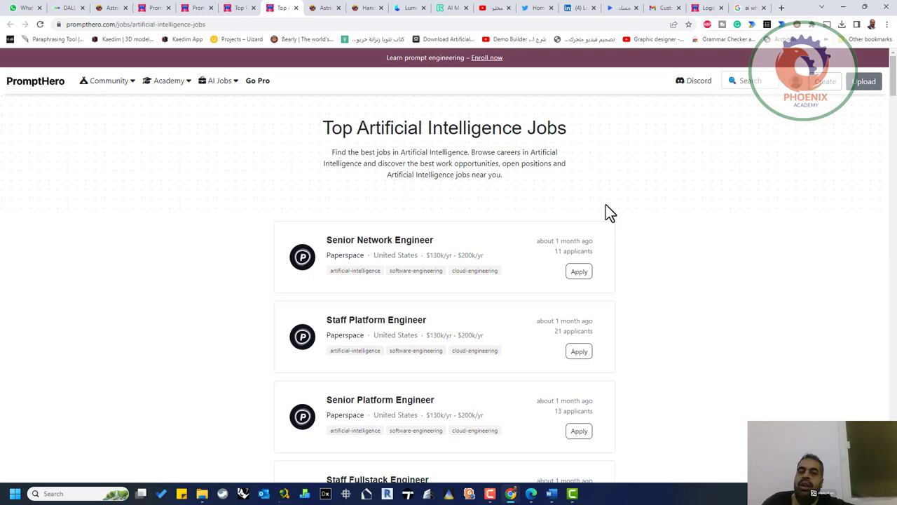
- Scroll the AI jobs list, then return to the prompt engineering jobs tab at its top
{"action": "scroll", "coordinate": [419, 234], "scroll_direction": "down", "scroll_amount": 2}
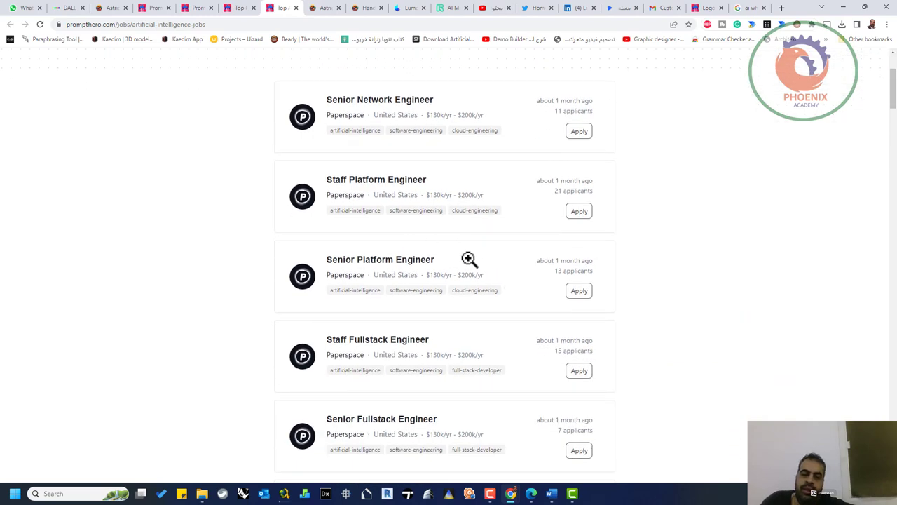
{"action": "scroll", "coordinate": [525, 287], "scroll_direction": "down", "scroll_amount": 2}
{"action": "scroll", "coordinate": [450, 271], "scroll_direction": "down", "scroll_amount": 3}
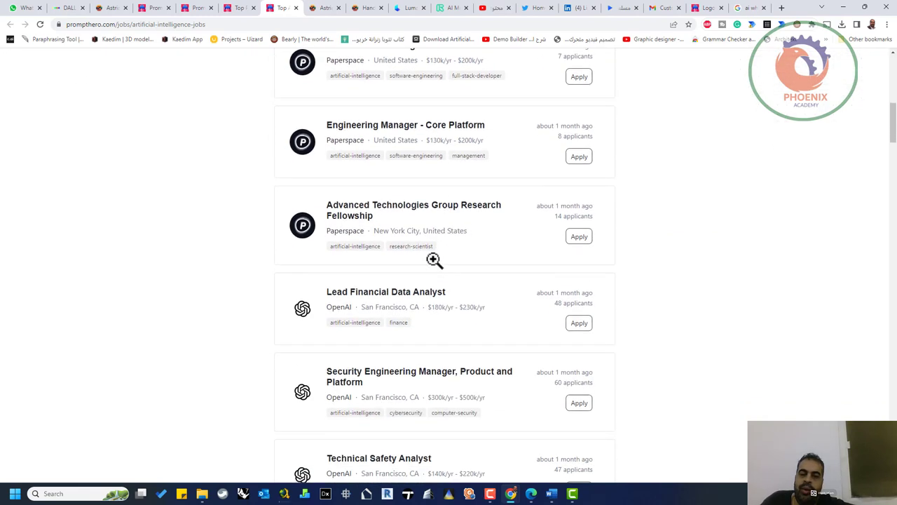
{"action": "left_click", "coordinate": [239, 12]}
{"action": "scroll", "coordinate": [338, 186], "scroll_direction": "up", "scroll_amount": 10}
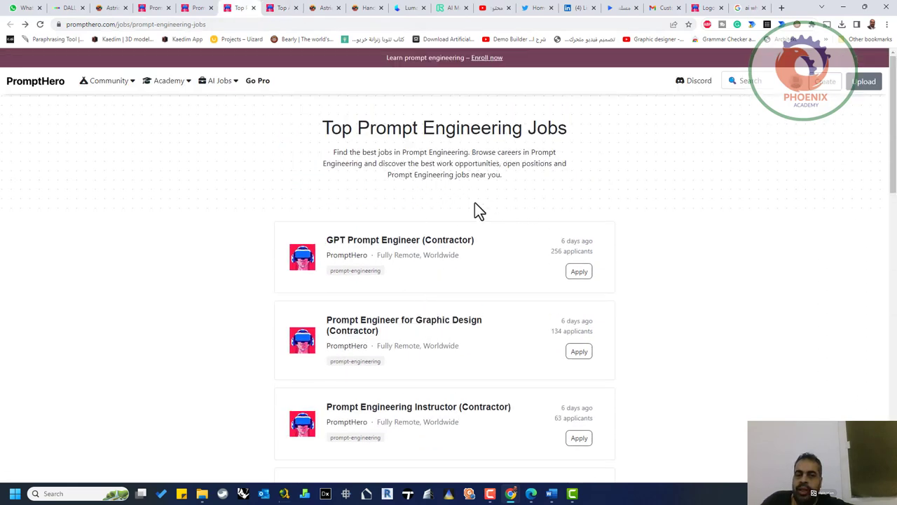
- From the PromptHero home gallery, open the Epic Red Dragon image's prompt page
{"action": "left_click", "coordinate": [200, 8]}
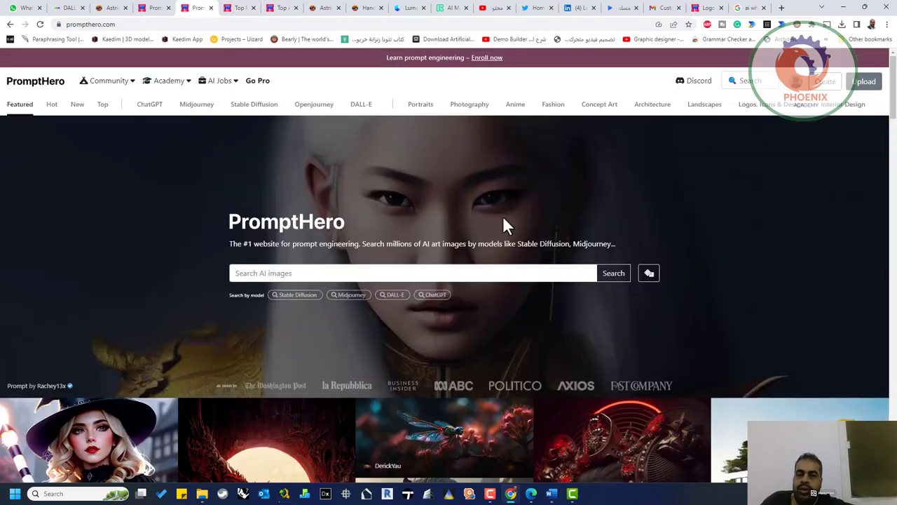
{"action": "left_click", "coordinate": [300, 273]}
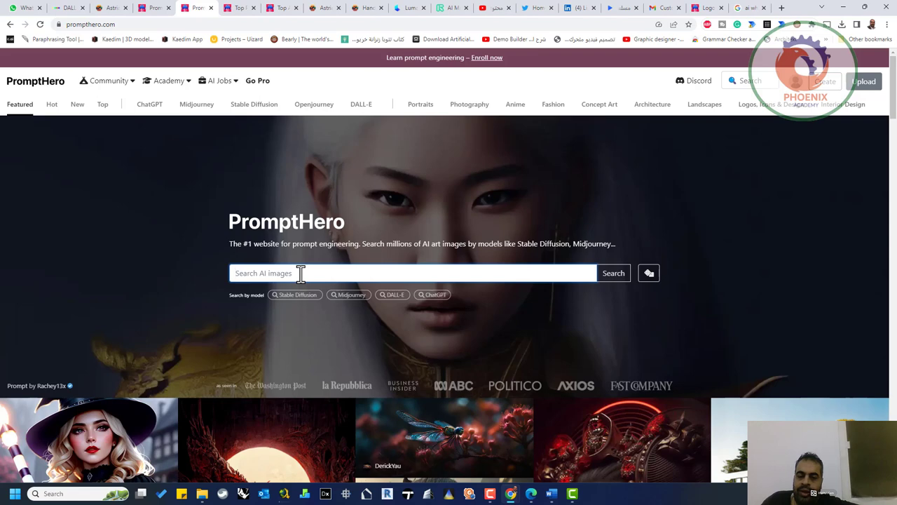
{"action": "scroll", "coordinate": [217, 270], "scroll_direction": "down", "scroll_amount": 2}
{"action": "scroll", "coordinate": [214, 266], "scroll_direction": "down", "scroll_amount": 1}
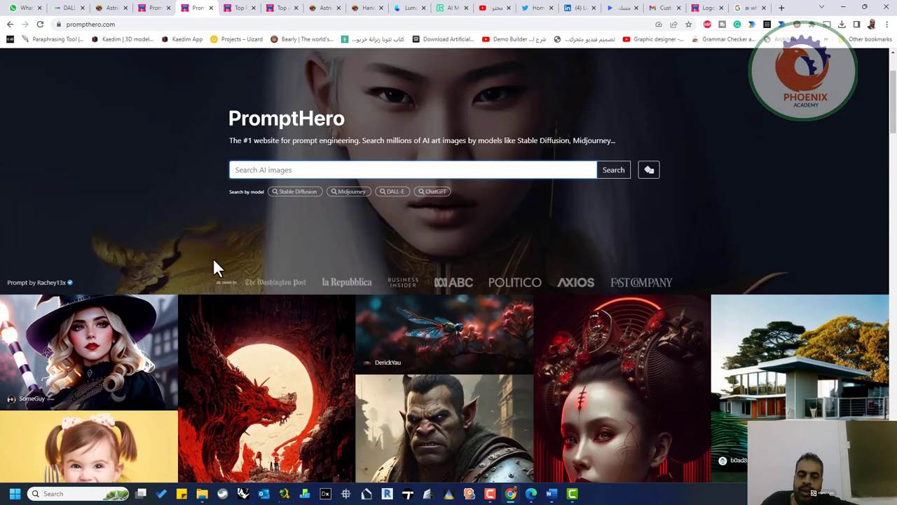
{"action": "left_click", "coordinate": [279, 328]}
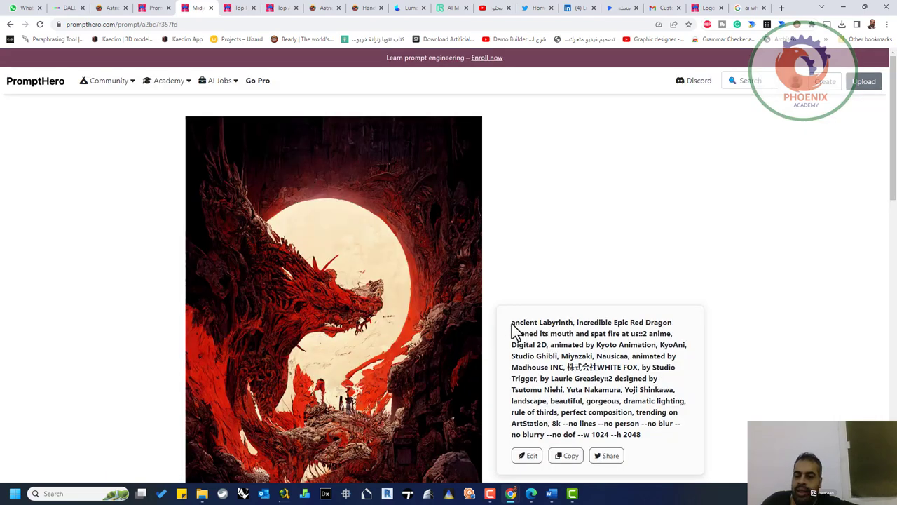
- Select the full Epic Red Dragon prompt text
{"action": "left_click_drag", "start_coordinate": [510, 323], "coordinate": [642, 430]}
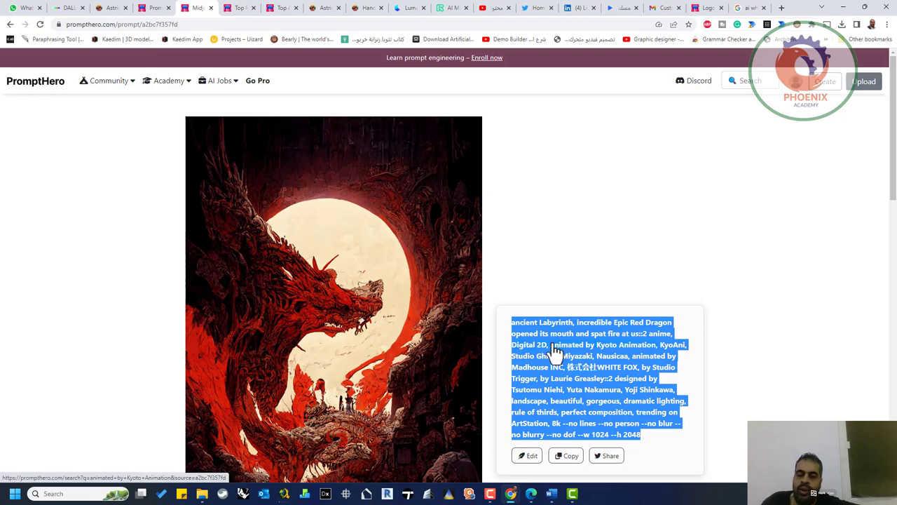
{"action": "scroll", "coordinate": [411, 311], "scroll_direction": "down", "scroll_amount": 3}
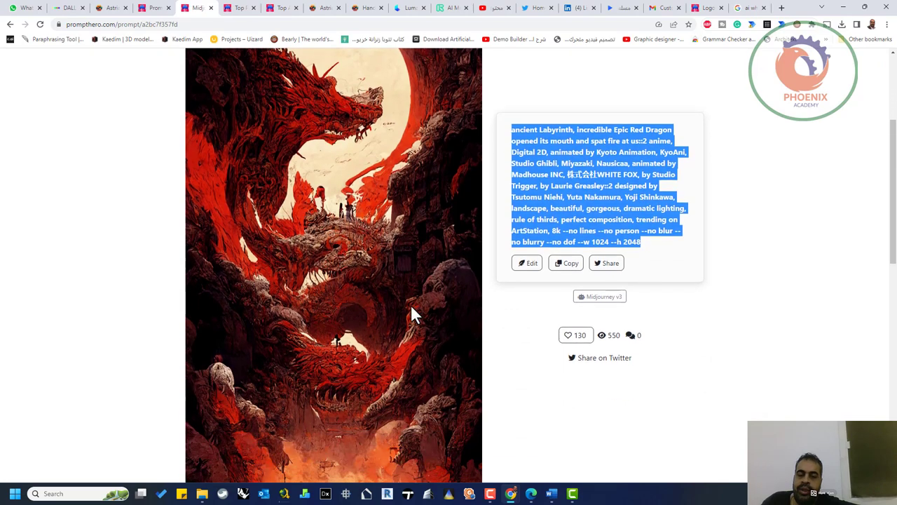
{"action": "scroll", "coordinate": [412, 311], "scroll_direction": "up", "scroll_amount": 3}
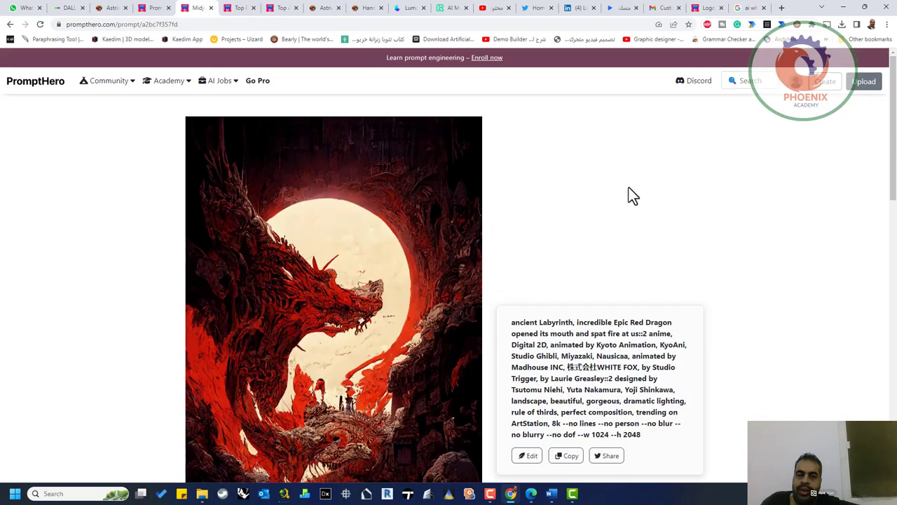
- Go back to the home page and open the Portraits prompts gallery
{"action": "left_click", "coordinate": [8, 28]}
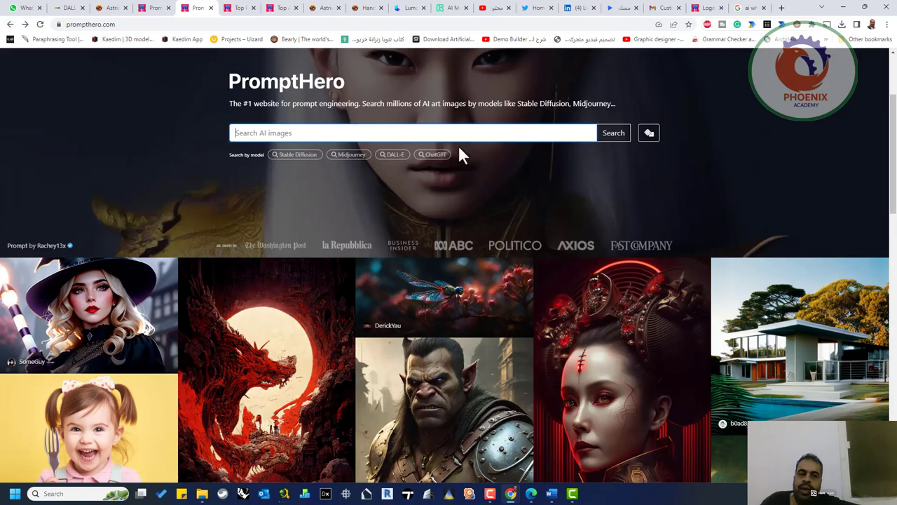
{"action": "scroll", "coordinate": [458, 147], "scroll_direction": "up", "scroll_amount": 3}
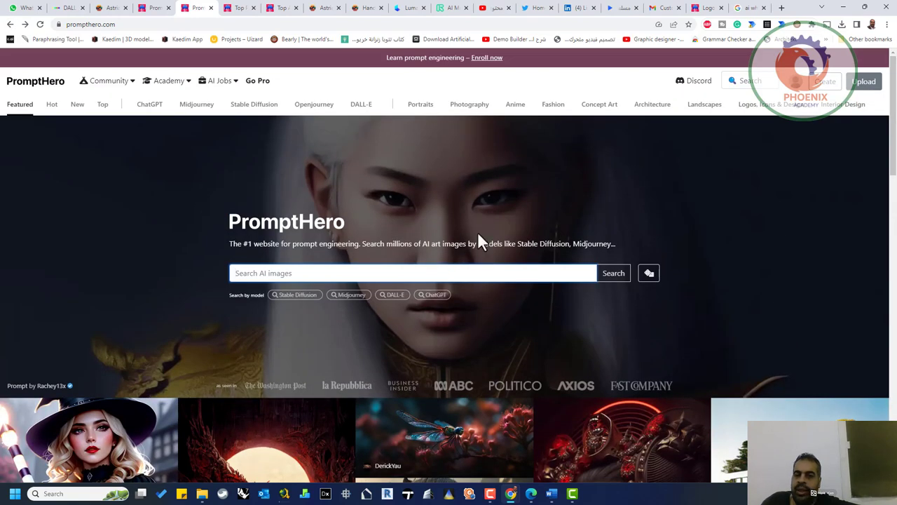
{"action": "left_click", "coordinate": [421, 105]}
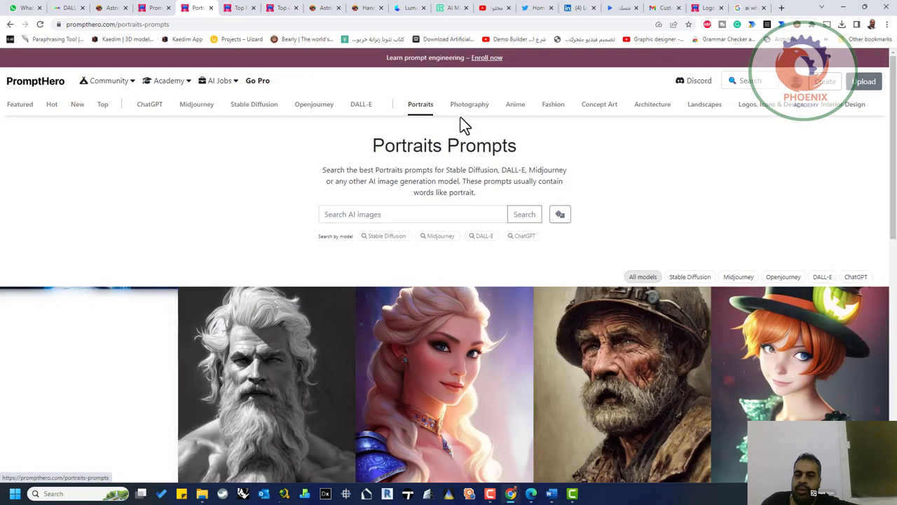
- Browse the Photography, Anime, Concept Art and Architecture prompt galleries in turn
{"action": "left_click", "coordinate": [469, 105]}
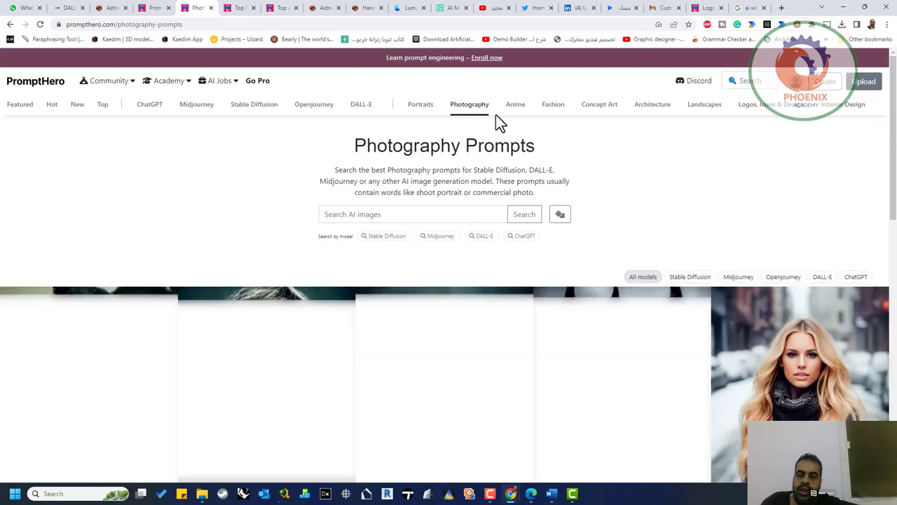
{"action": "left_click", "coordinate": [516, 117]}
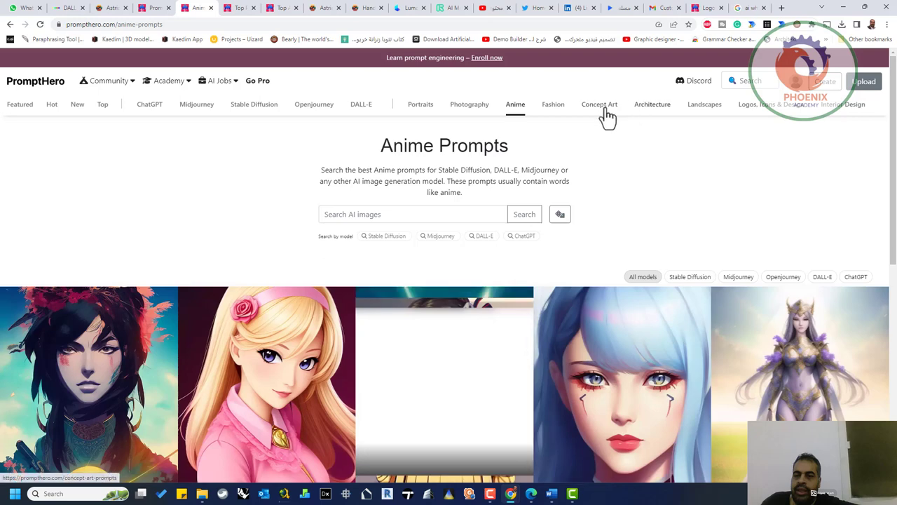
{"action": "left_click", "coordinate": [607, 112]}
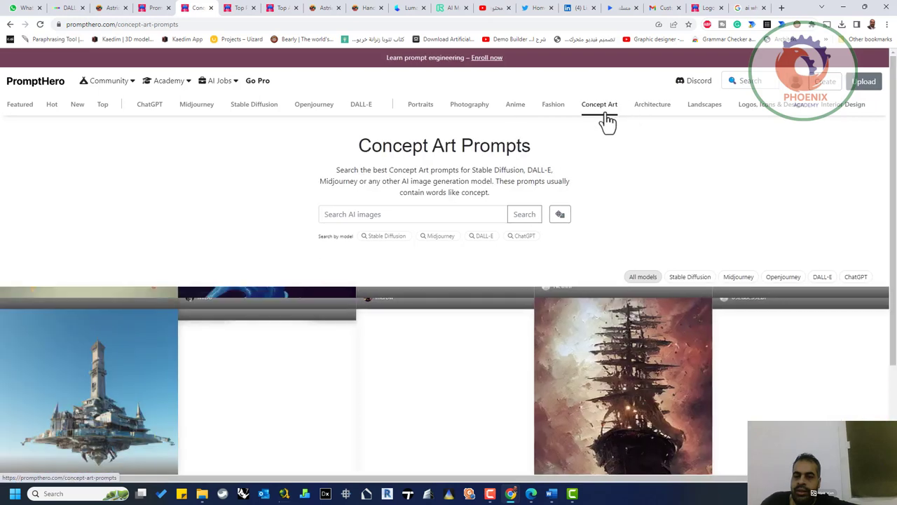
{"action": "left_click", "coordinate": [654, 110]}
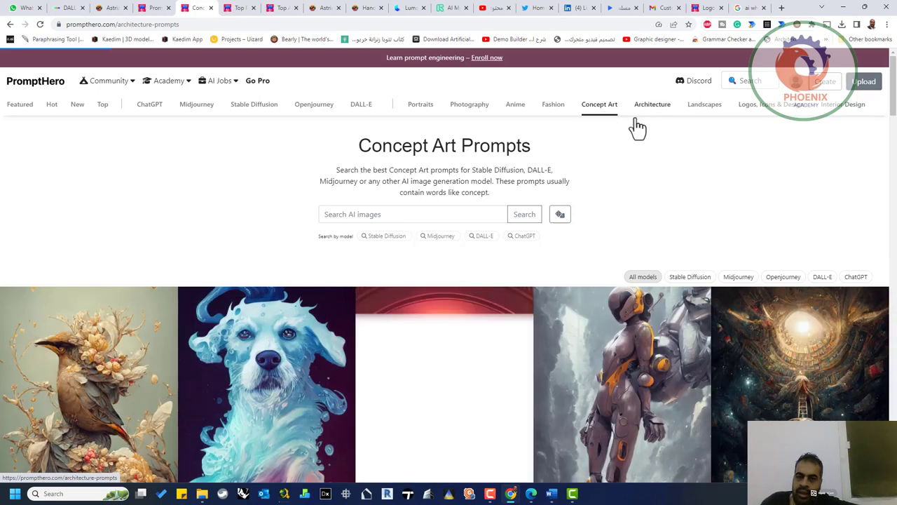
{"action": "scroll", "coordinate": [160, 300], "scroll_direction": "down", "scroll_amount": 3}
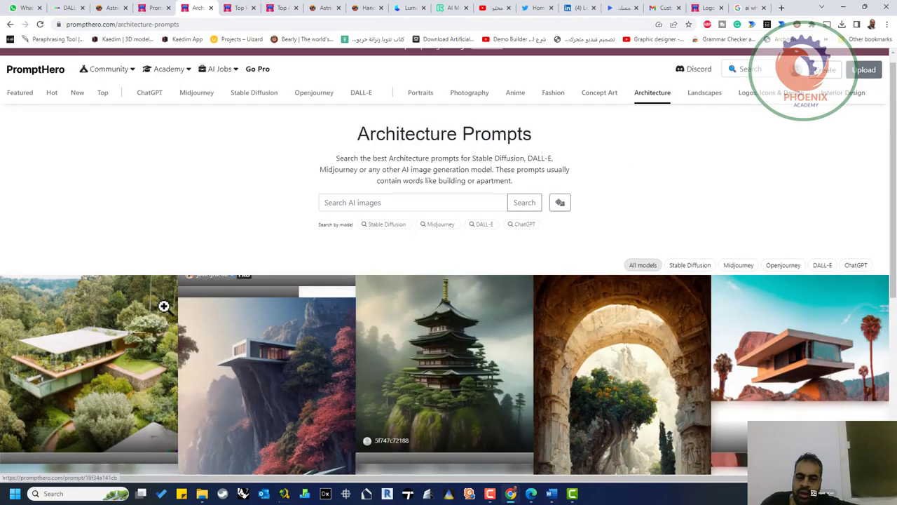
{"action": "scroll", "coordinate": [160, 300], "scroll_direction": "down", "scroll_amount": 3}
{"action": "scroll", "coordinate": [158, 300], "scroll_direction": "down", "scroll_amount": 1}
{"action": "scroll", "coordinate": [157, 299], "scroll_direction": "down", "scroll_amount": 1}
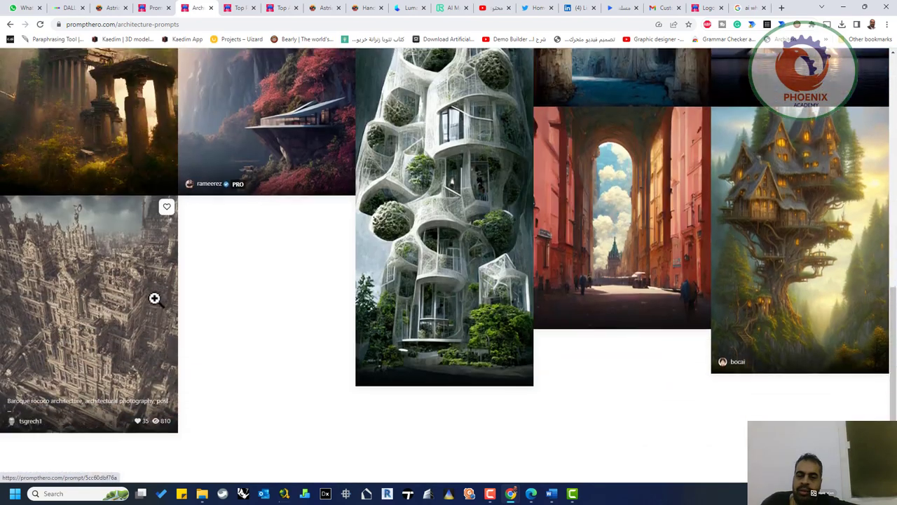
{"action": "scroll", "coordinate": [422, 365], "scroll_direction": "up", "scroll_amount": 8}
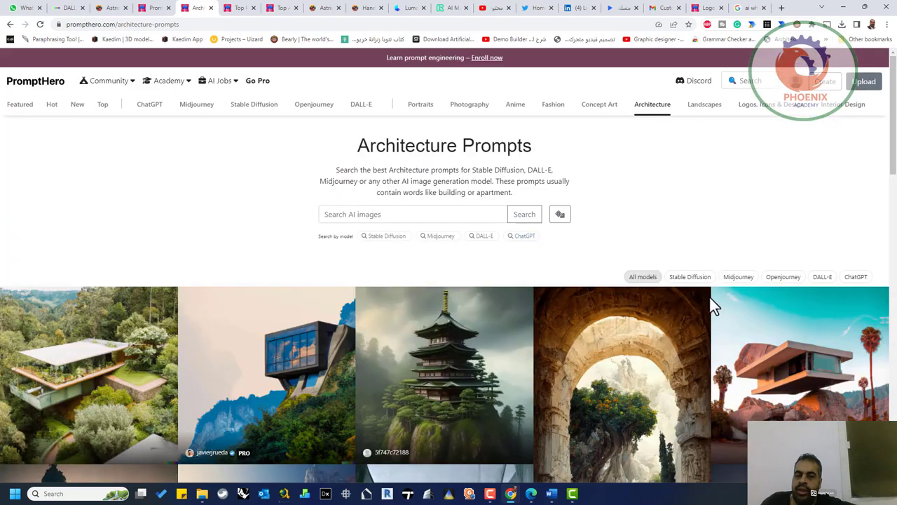
- Open the Landscapes prompts gallery and scroll through its images
{"action": "left_click", "coordinate": [699, 112]}
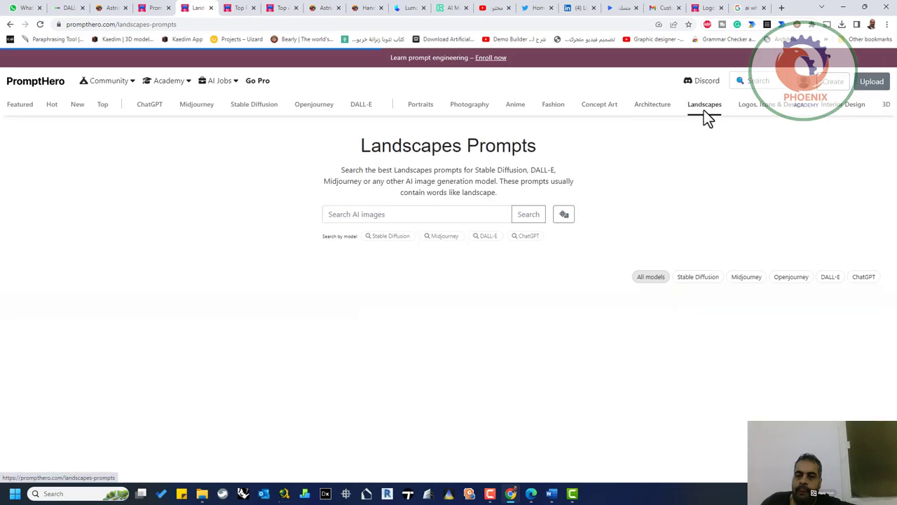
{"action": "scroll", "coordinate": [262, 289], "scroll_direction": "down", "scroll_amount": 1}
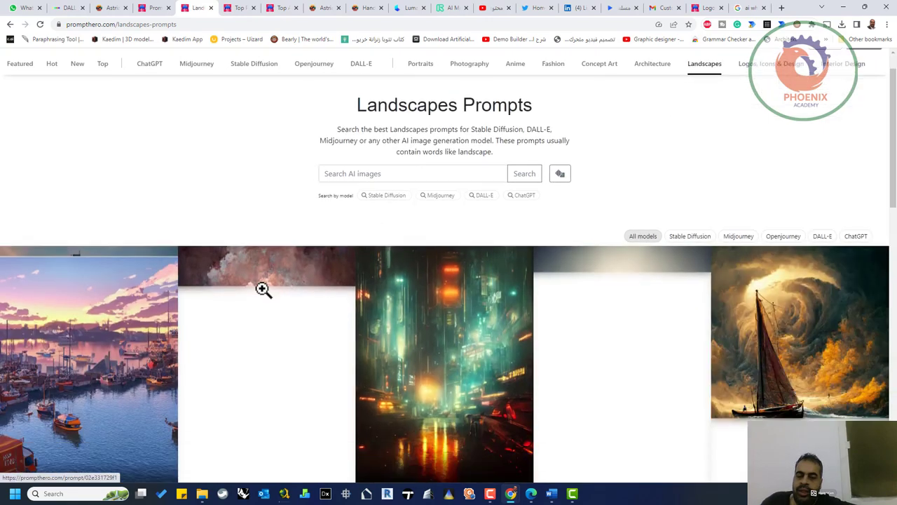
{"action": "scroll", "coordinate": [263, 289], "scroll_direction": "down", "scroll_amount": 3}
{"action": "scroll", "coordinate": [540, 340], "scroll_direction": "down", "scroll_amount": 2}
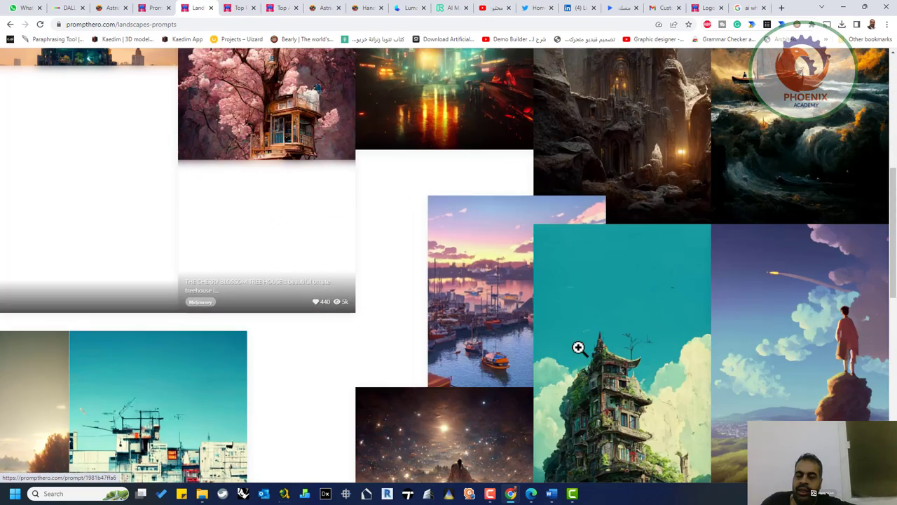
{"action": "scroll", "coordinate": [577, 348], "scroll_direction": "up", "scroll_amount": 5}
{"action": "scroll", "coordinate": [565, 340], "scroll_direction": "up", "scroll_amount": 2}
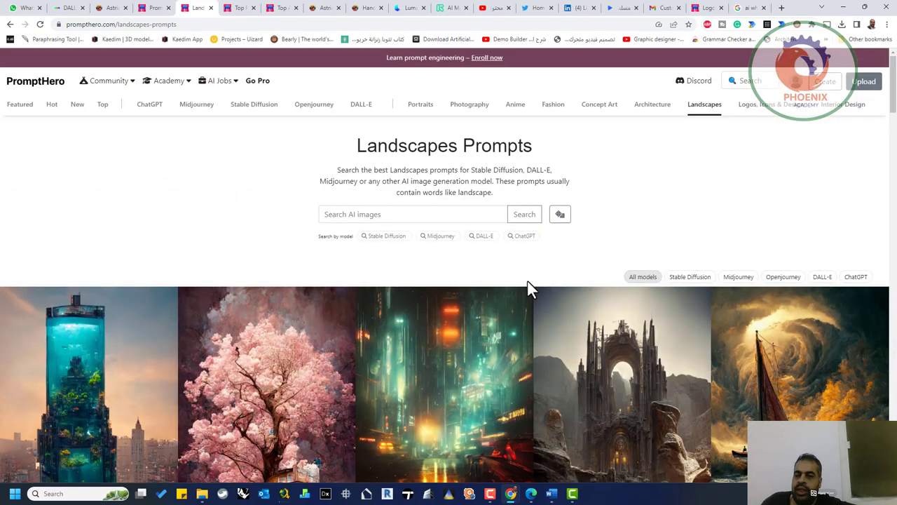
{"action": "scroll", "coordinate": [480, 343], "scroll_direction": "down", "scroll_amount": 1}
{"action": "scroll", "coordinate": [480, 343], "scroll_direction": "down", "scroll_amount": 3}
{"action": "scroll", "coordinate": [480, 344], "scroll_direction": "down", "scroll_amount": 3}
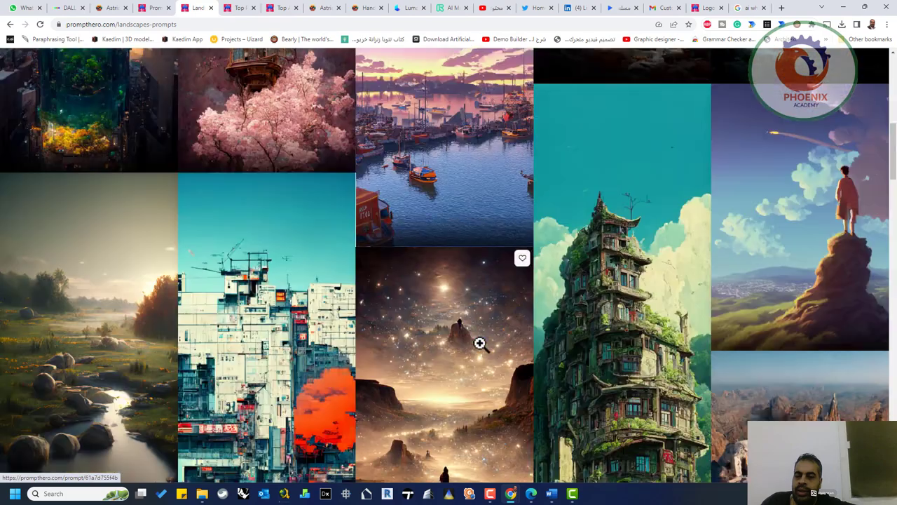
{"action": "scroll", "coordinate": [479, 347], "scroll_direction": "down", "scroll_amount": 4}
{"action": "scroll", "coordinate": [477, 353], "scroll_direction": "down", "scroll_amount": 3}
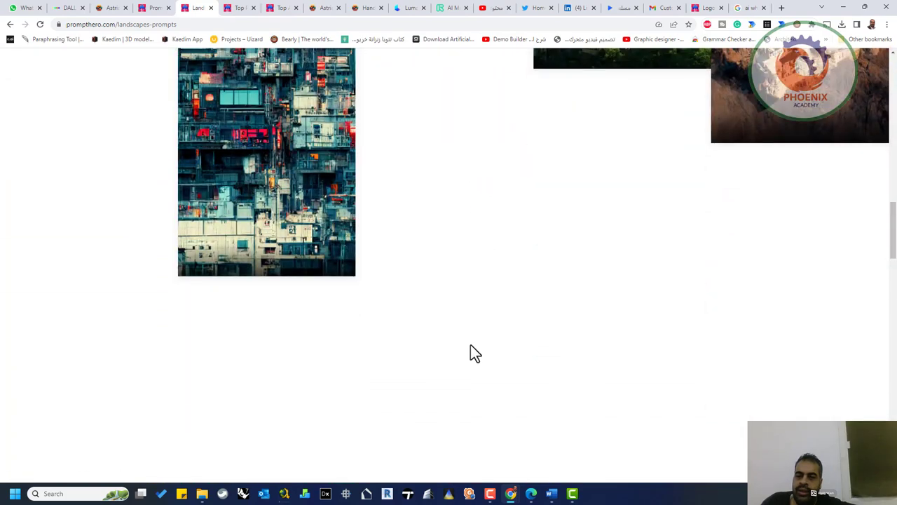
{"action": "scroll", "coordinate": [470, 347], "scroll_direction": "up", "scroll_amount": 3}
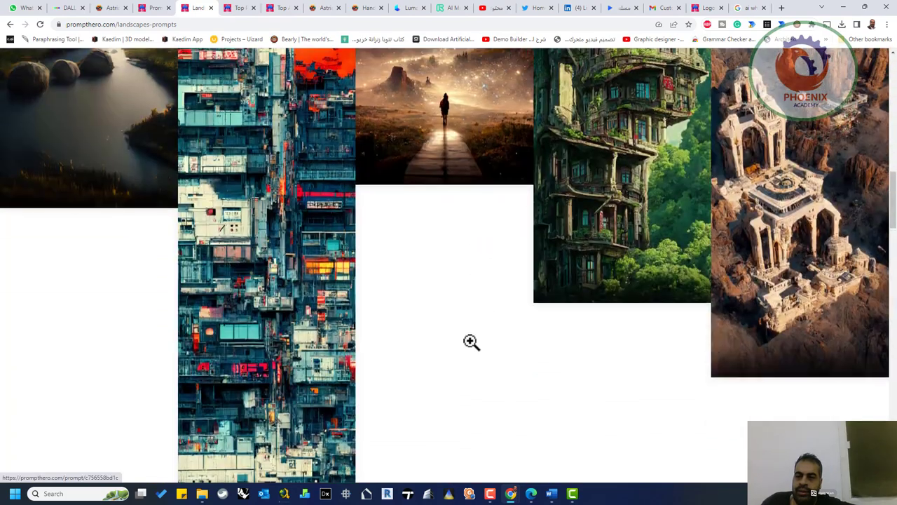
{"action": "scroll", "coordinate": [468, 341], "scroll_direction": "up", "scroll_amount": 3}
{"action": "scroll", "coordinate": [466, 337], "scroll_direction": "up", "scroll_amount": 5}
{"action": "scroll", "coordinate": [485, 311], "scroll_direction": "up", "scroll_amount": 2}
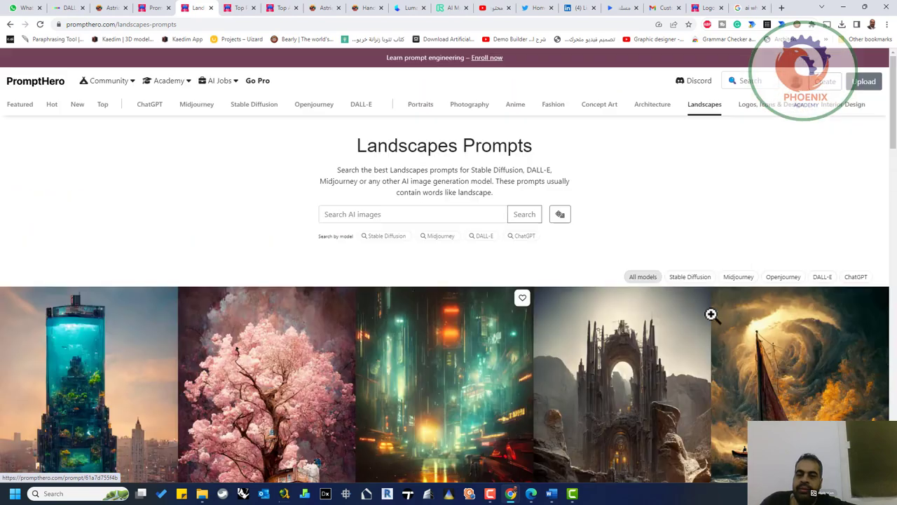
- Open the Logos, Icons & Design prompts gallery and scroll its grid
{"action": "left_click", "coordinate": [799, 116]}
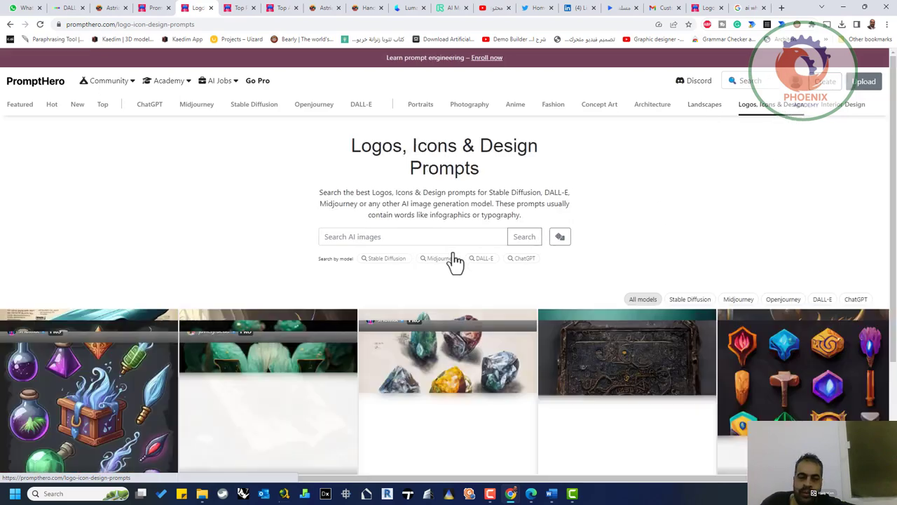
{"action": "scroll", "coordinate": [225, 259], "scroll_direction": "down", "scroll_amount": 3}
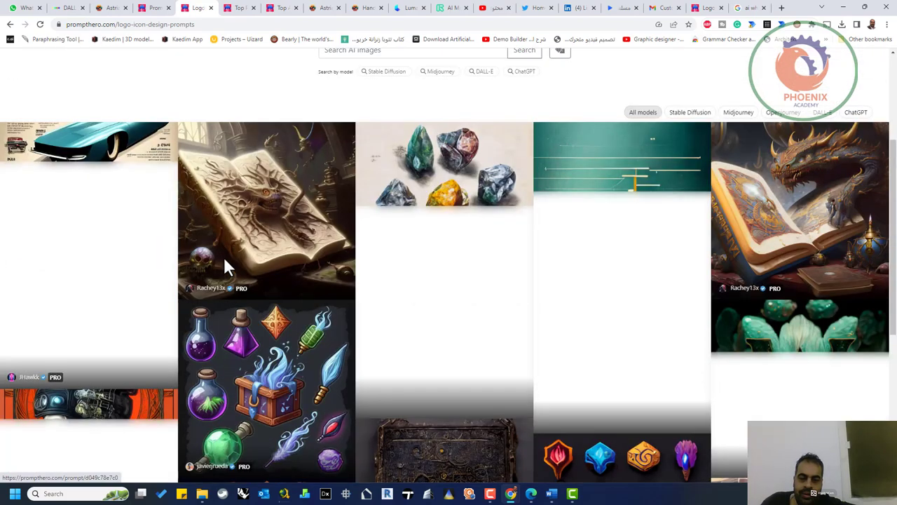
{"action": "scroll", "coordinate": [645, 300], "scroll_direction": "down", "scroll_amount": 2}
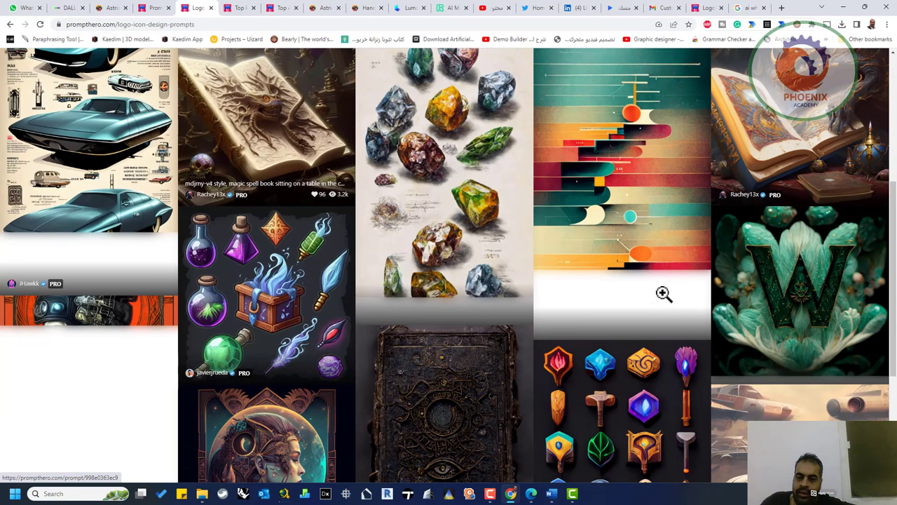
{"action": "scroll", "coordinate": [664, 231], "scroll_direction": "up", "scroll_amount": 5}
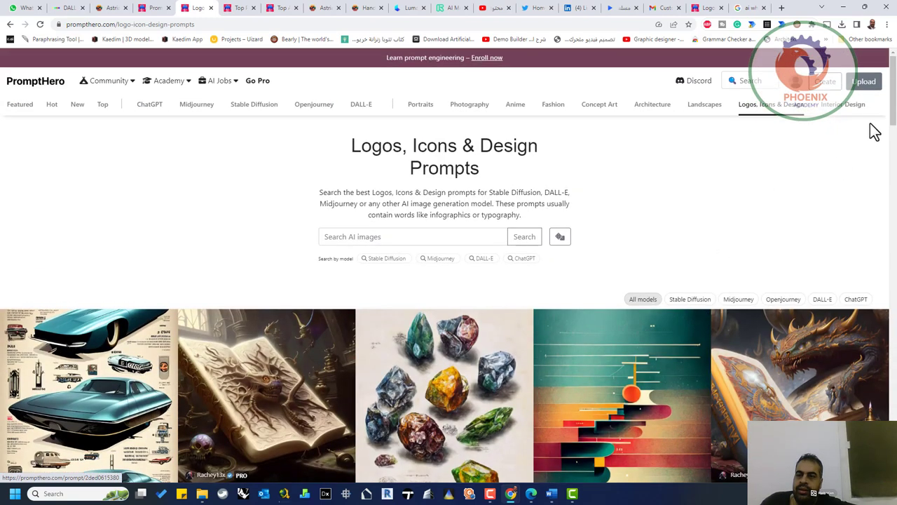
- Open the Interior Design prompts gallery and scroll its room images
{"action": "left_click", "coordinate": [845, 107]}
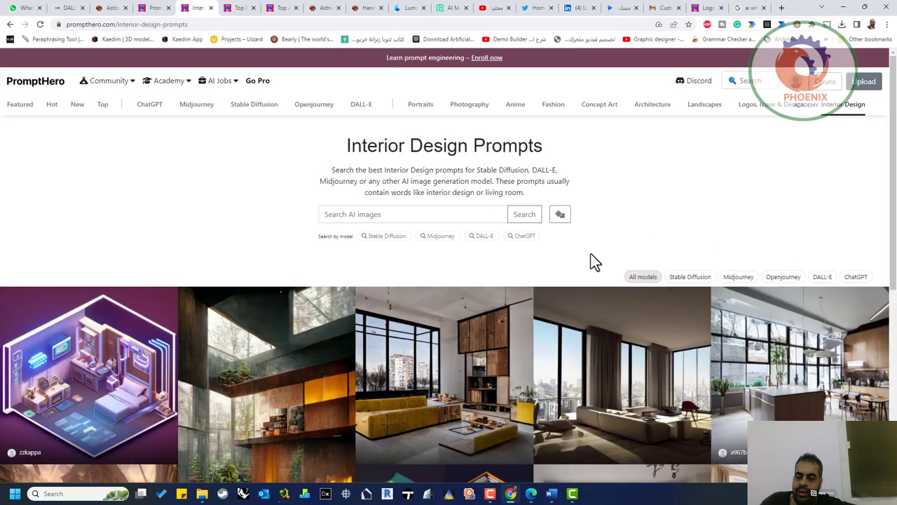
{"action": "scroll", "coordinate": [494, 289], "scroll_direction": "down", "scroll_amount": 5}
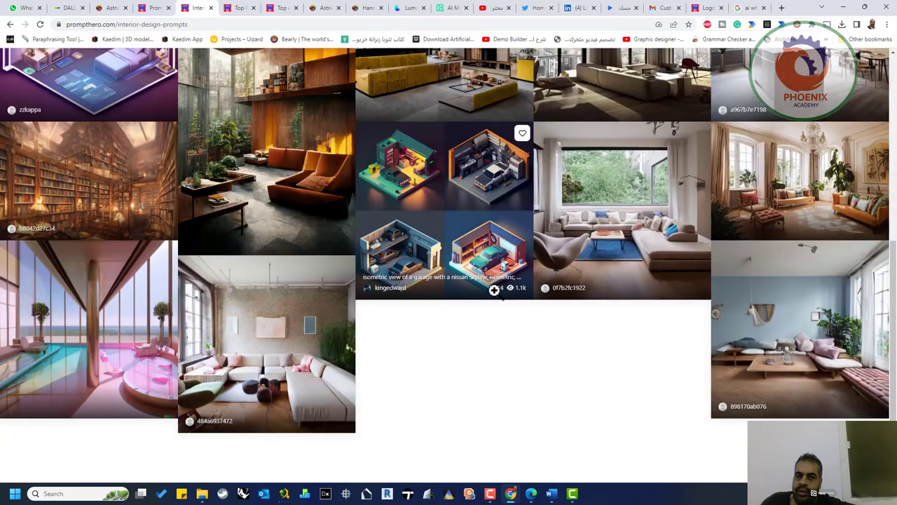
{"action": "scroll", "coordinate": [771, 346], "scroll_direction": "up", "scroll_amount": 3}
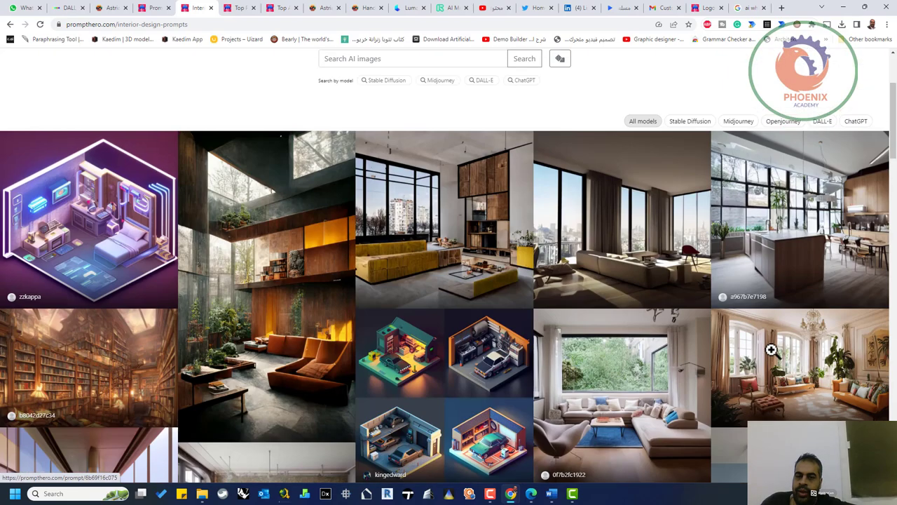
{"action": "scroll", "coordinate": [294, 224], "scroll_direction": "down", "scroll_amount": 1}
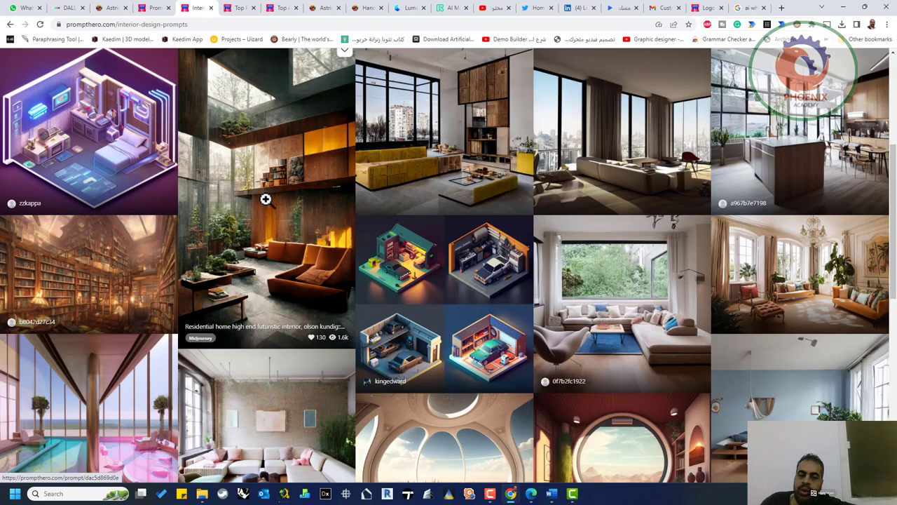
- Copy the futuristic residential interior image's prompt and switch to DALL·E
{"action": "left_click", "coordinate": [265, 196]}
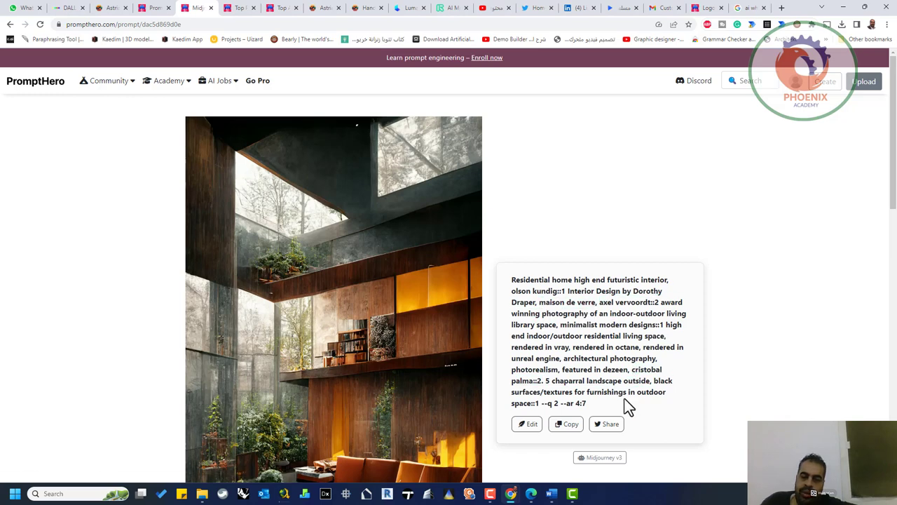
{"action": "left_click", "coordinate": [565, 429]}
{"action": "left_click", "coordinate": [70, 14]}
- Paste the futuristic residential interior prompt into DALL·E's description box and generate
{"action": "left_click", "coordinate": [325, 204]}
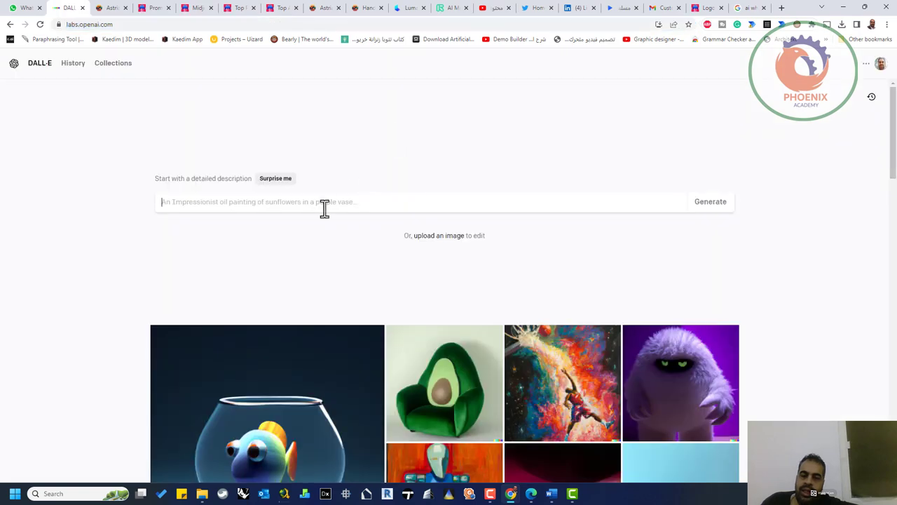
{"action": "key", "text": "ctrl+v"}
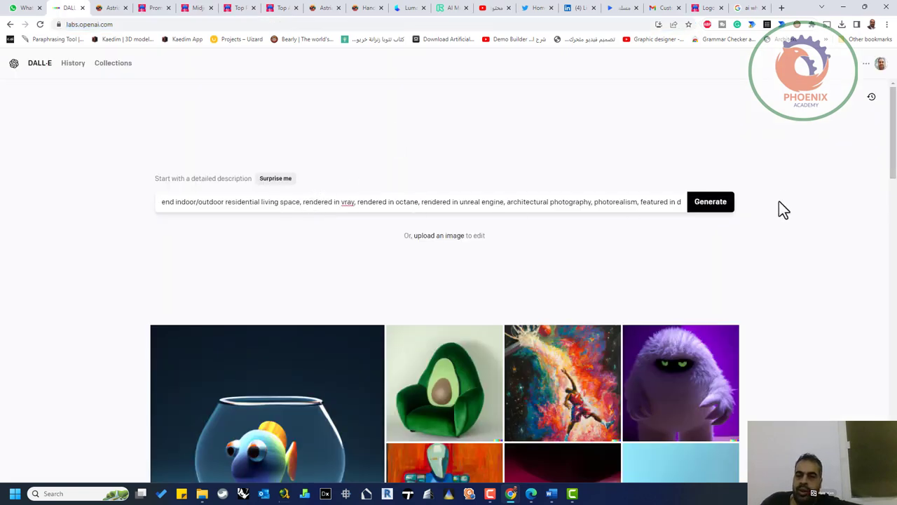
{"action": "left_click", "coordinate": [724, 213]}
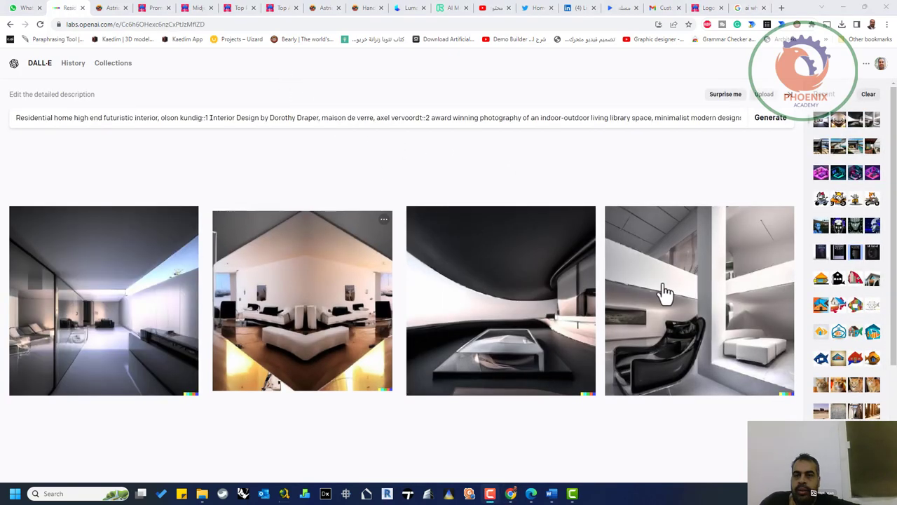
- Compare the original PromptHero interior with DALL·E's four renders, ending on the results
{"action": "left_click", "coordinate": [283, 10]}
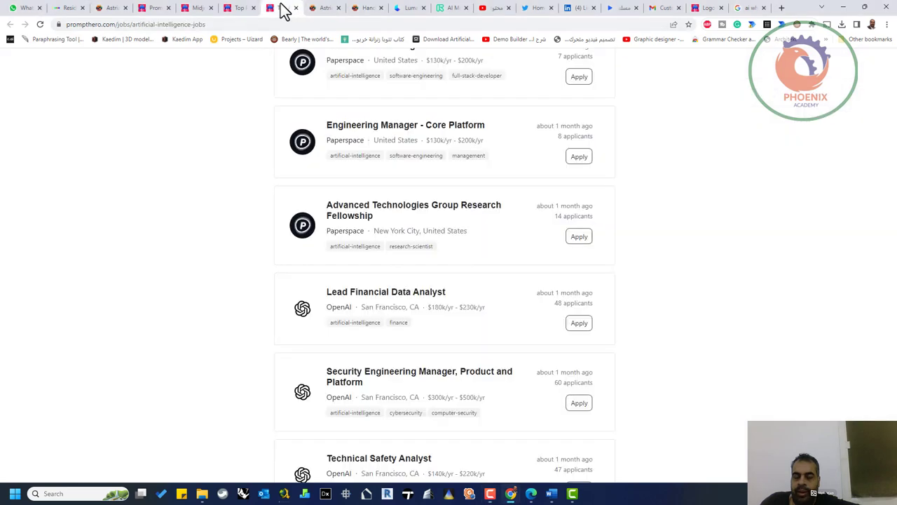
{"action": "left_click", "coordinate": [232, 14]}
{"action": "left_click", "coordinate": [197, 9]}
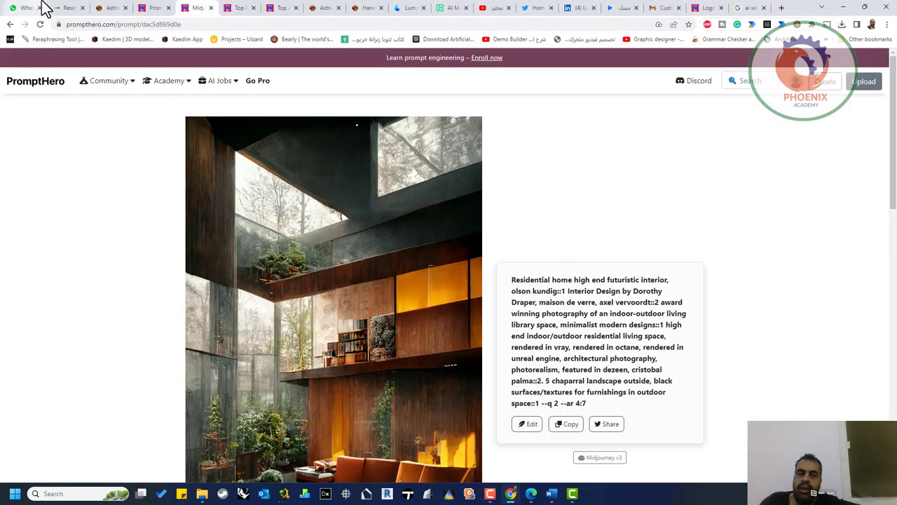
{"action": "left_click", "coordinate": [61, 8]}
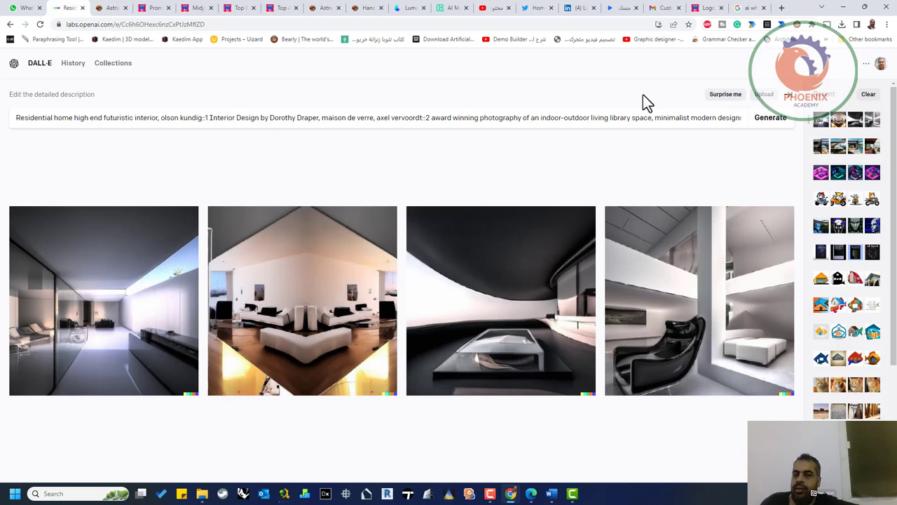
{"action": "left_click", "coordinate": [199, 7]}
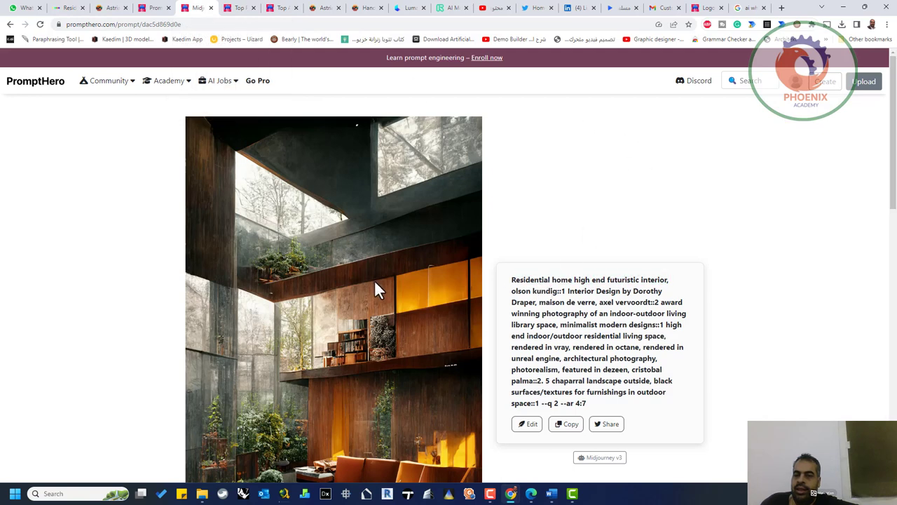
{"action": "left_click", "coordinate": [65, 8]}
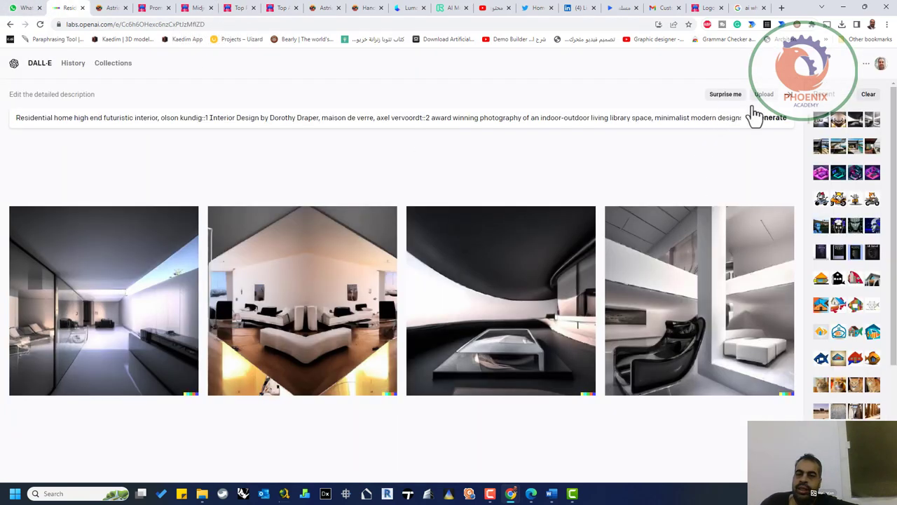